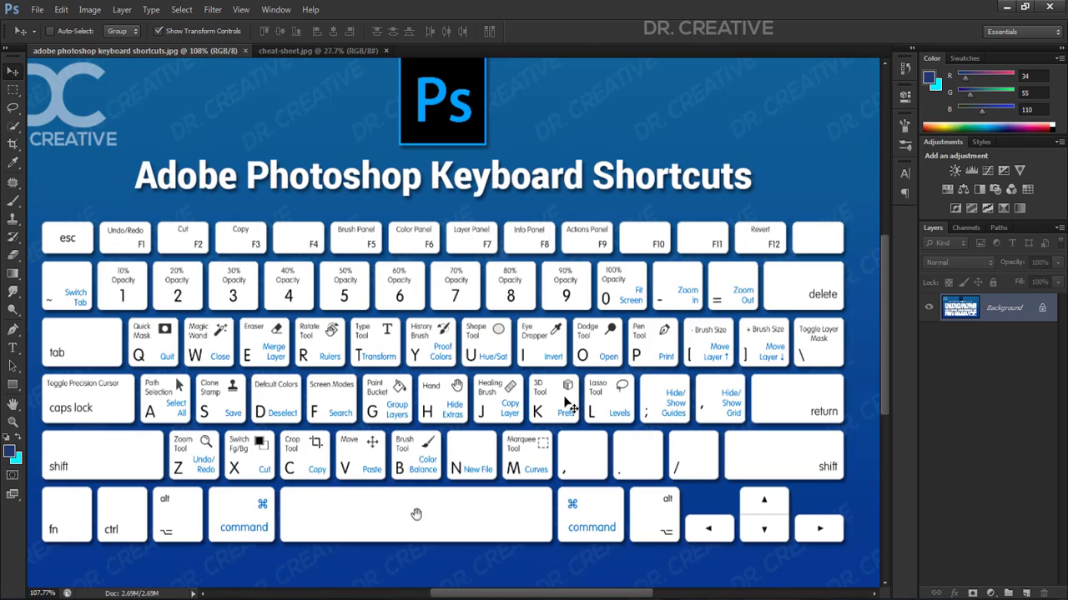
Examine the Photoshop keyboard shortcuts image and the shortcut letters listed for the marquee tools
scroll(369, 401, up, 2)
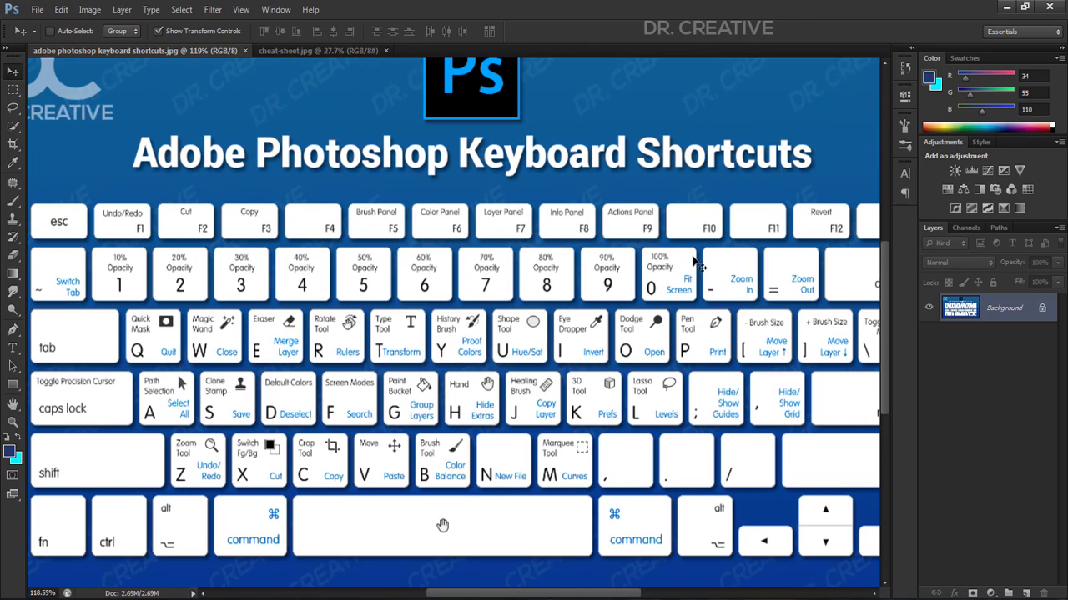
scroll(508, 394, down, 1)
scroll(519, 394, down, 1)
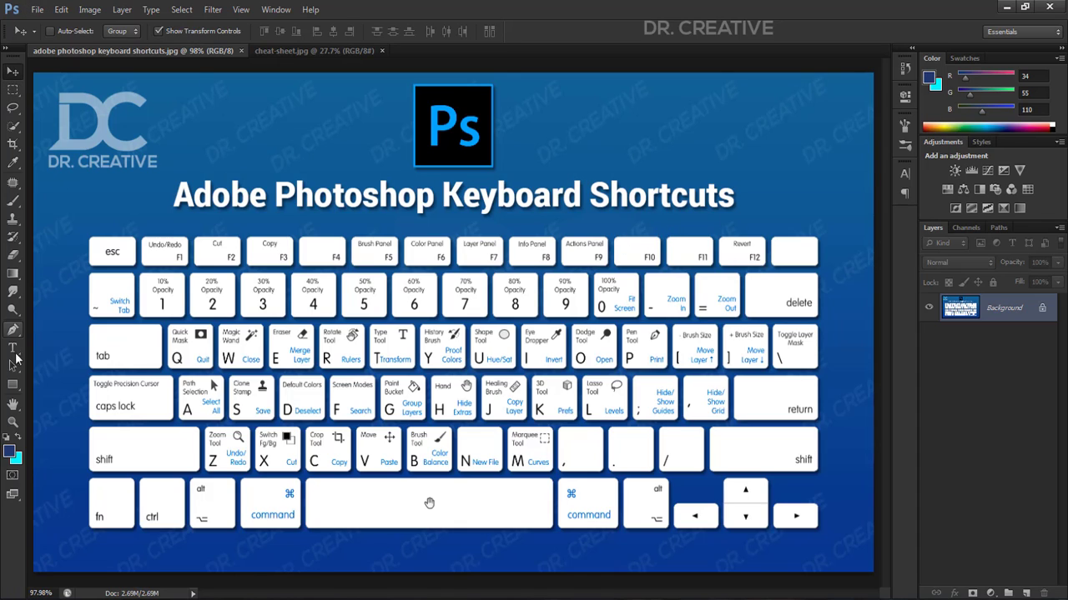
click(13, 90)
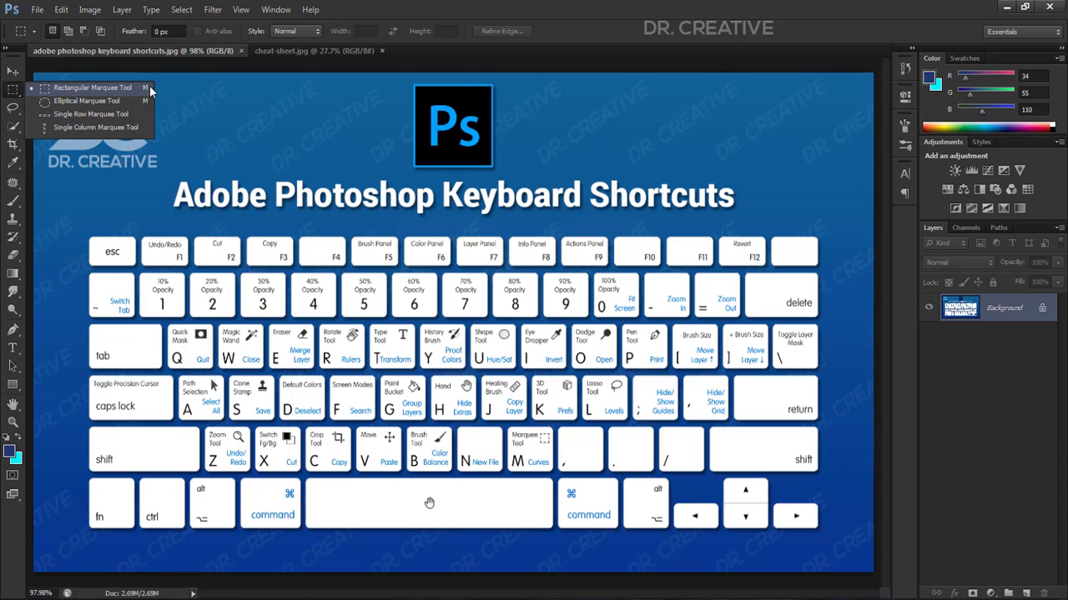
click(425, 3)
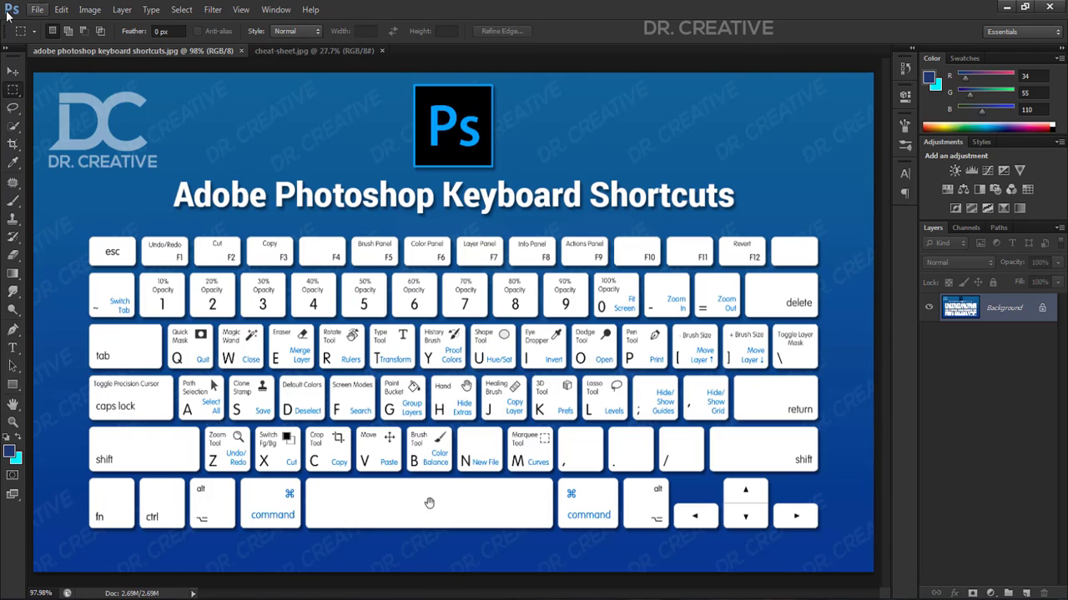
Examine the keyboard shortcuts listed beside the File, Edit, View, Window and Help commands
click(36, 10)
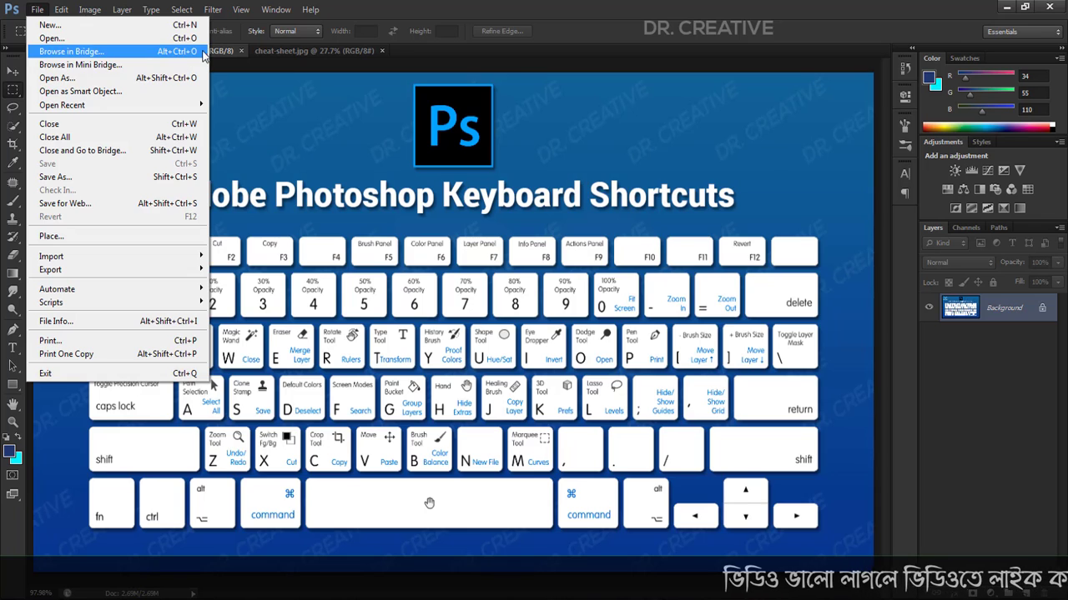
mouse_move(204, 270)
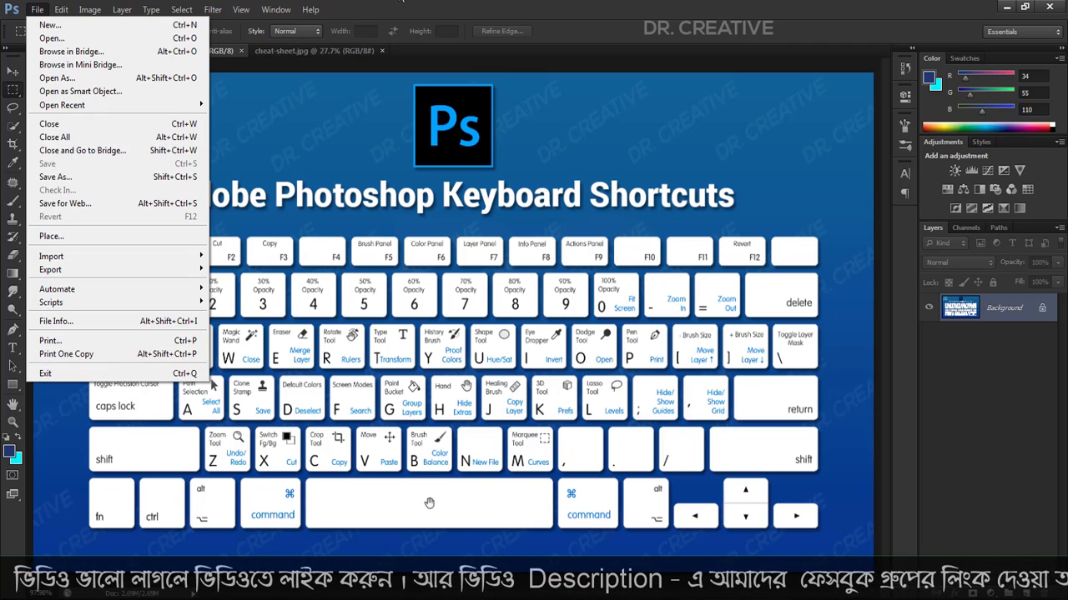
click(61, 9)
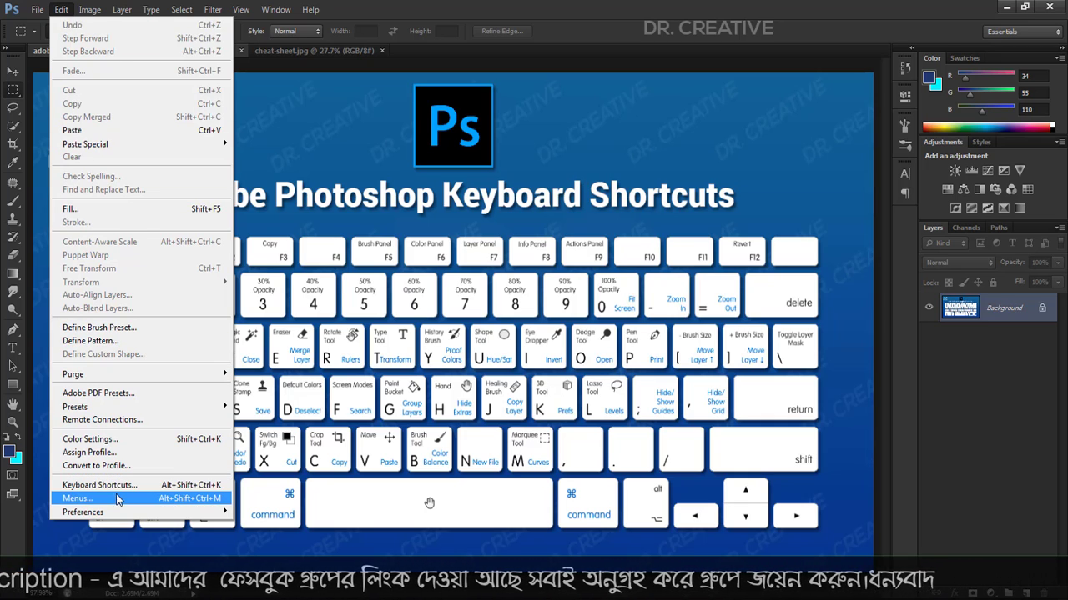
mouse_move(134, 511)
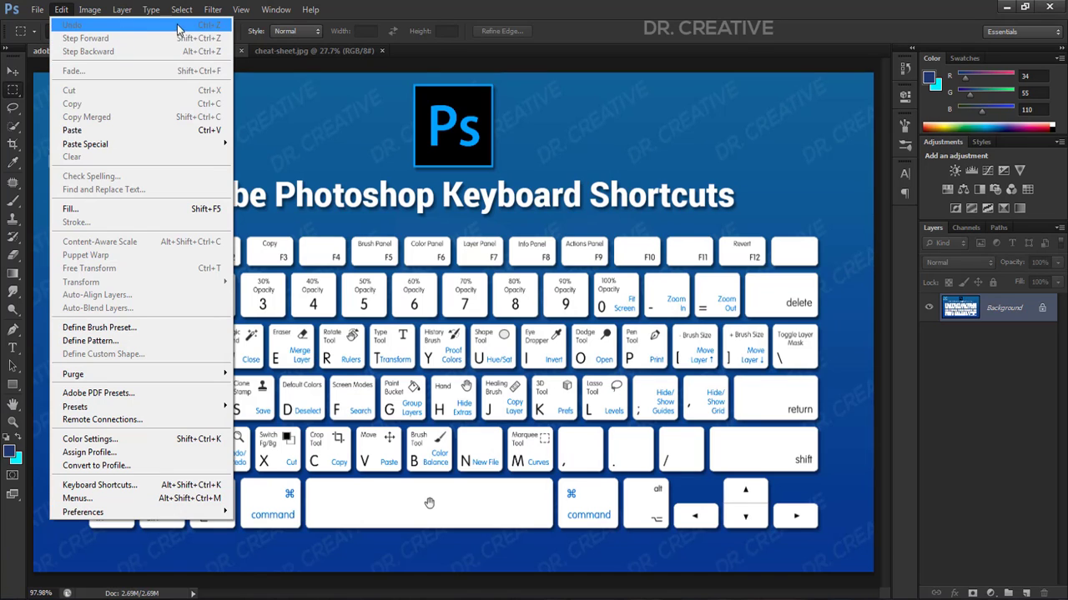
click(92, 9)
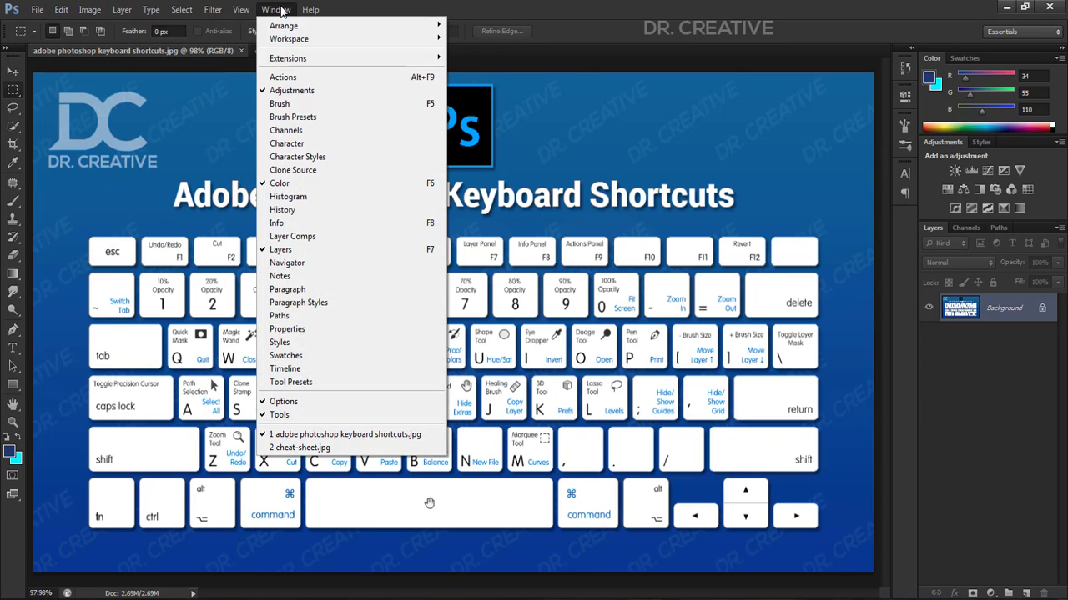
mouse_move(317, 10)
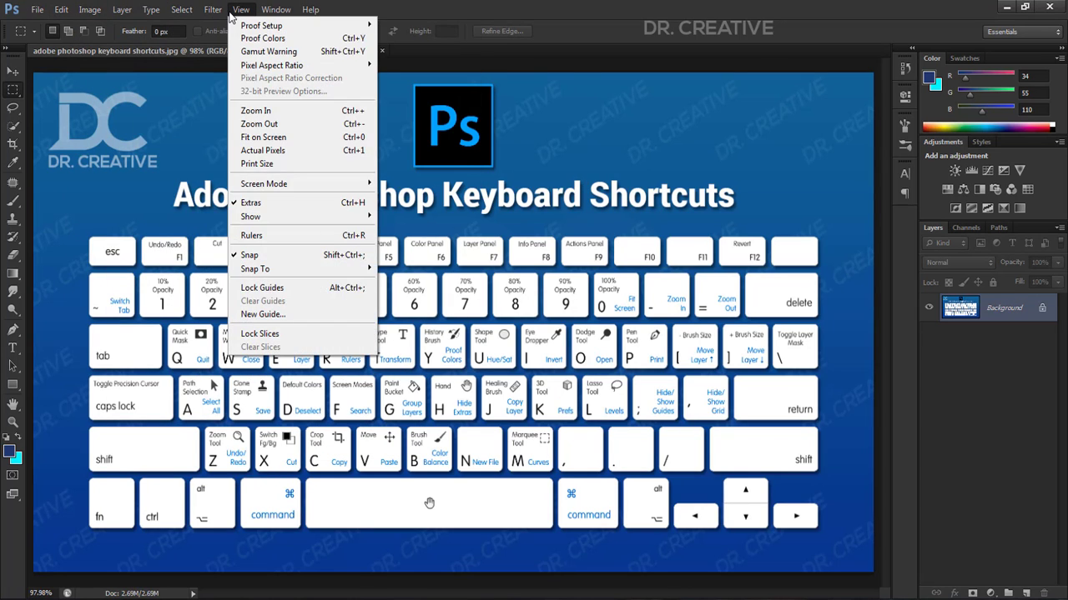
mouse_move(278, 15)
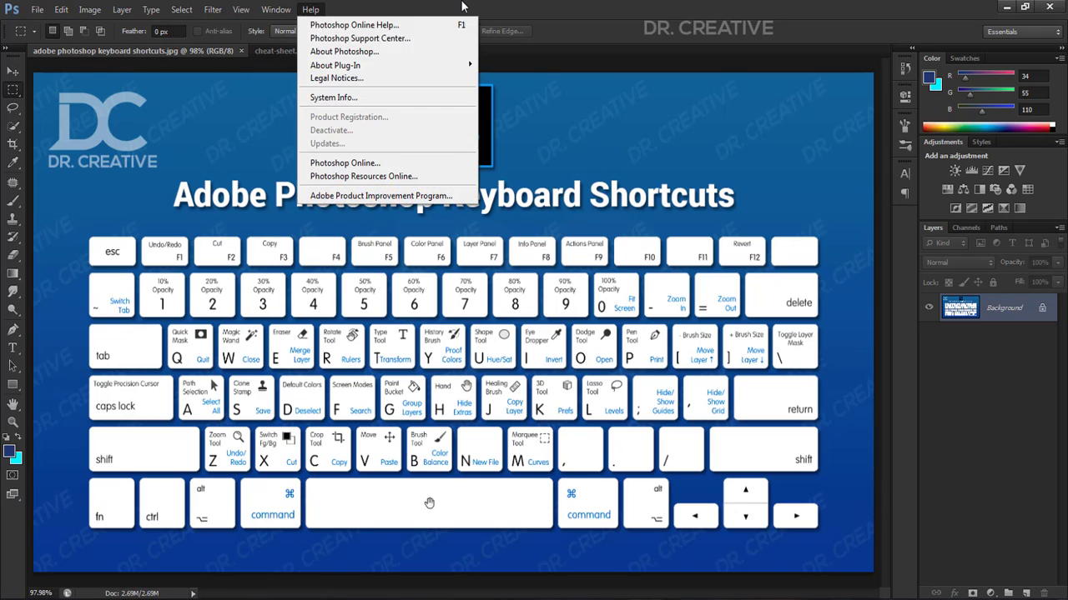
click(463, 6)
scroll(787, 343, down, 2)
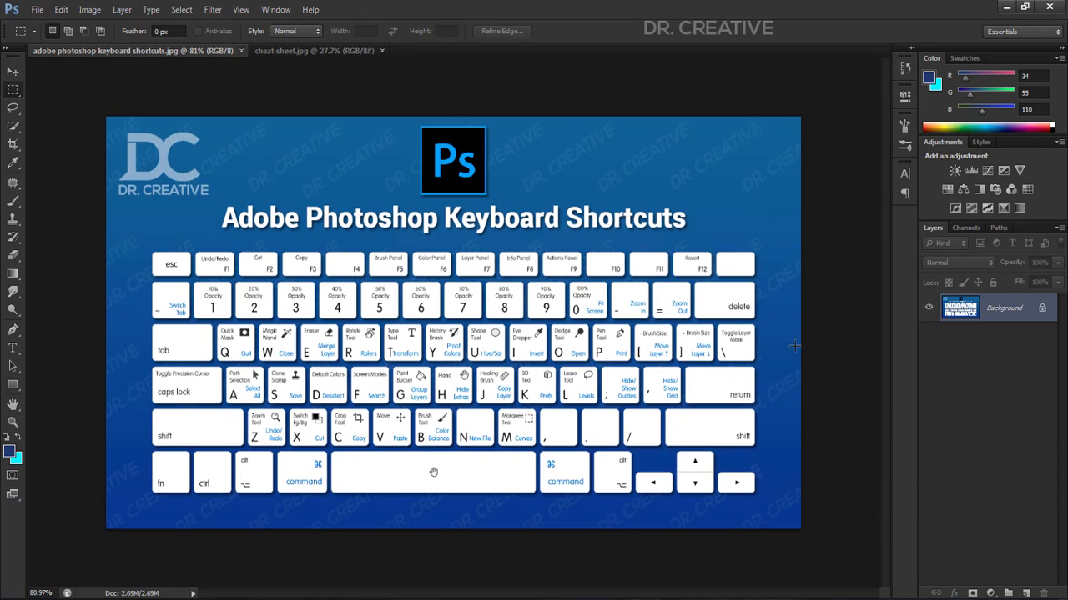
scroll(787, 344, up, 3)
scroll(761, 308, down, 5)
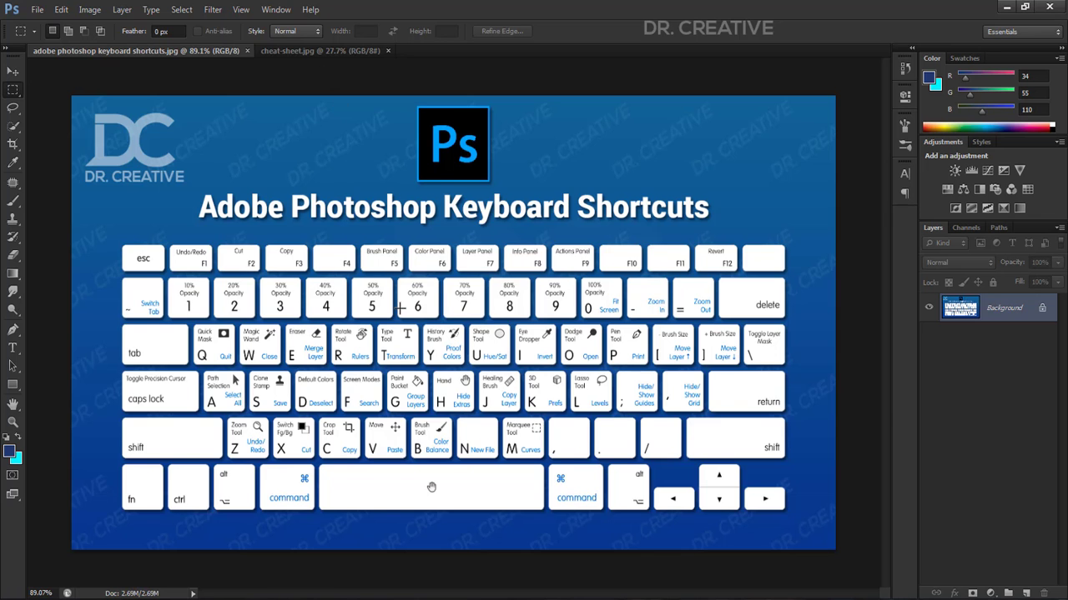
scroll(400, 308, up, 2)
scroll(493, 286, down, 1)
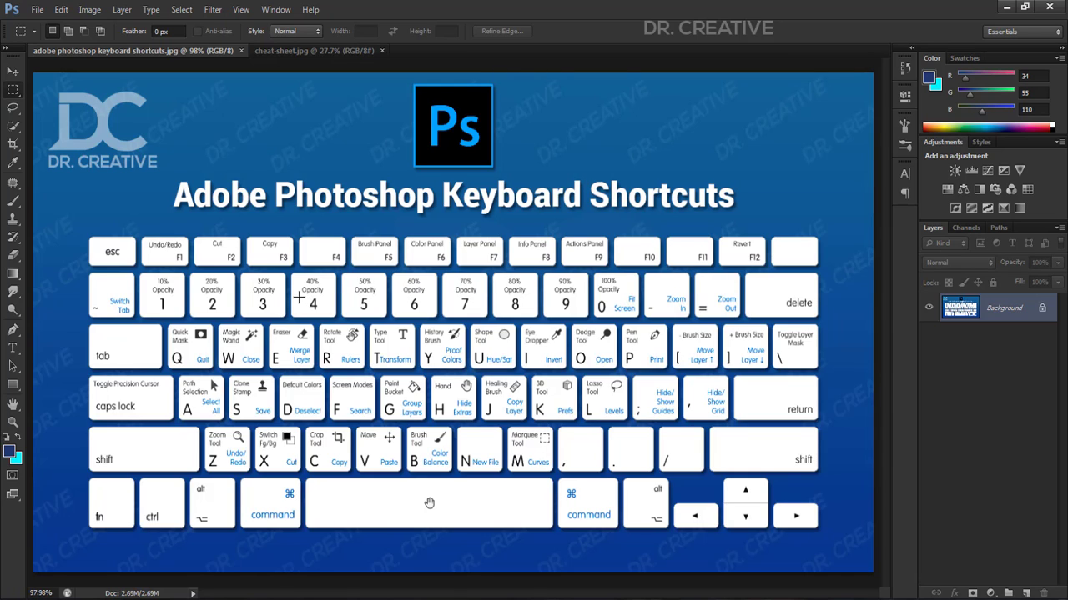
scroll(295, 169, down, 2)
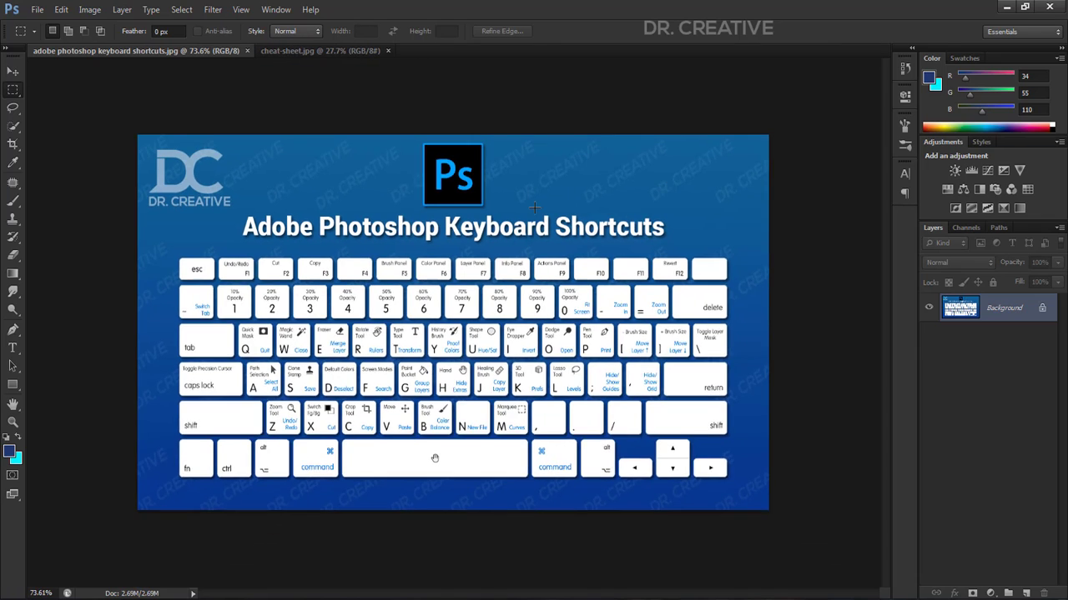
scroll(294, 169, up, 2)
Bring up cheat-sheet.jpg and examine the first Tools Shortcuts tables, from the Move tool to the History Brush and shape tools
click(276, 48)
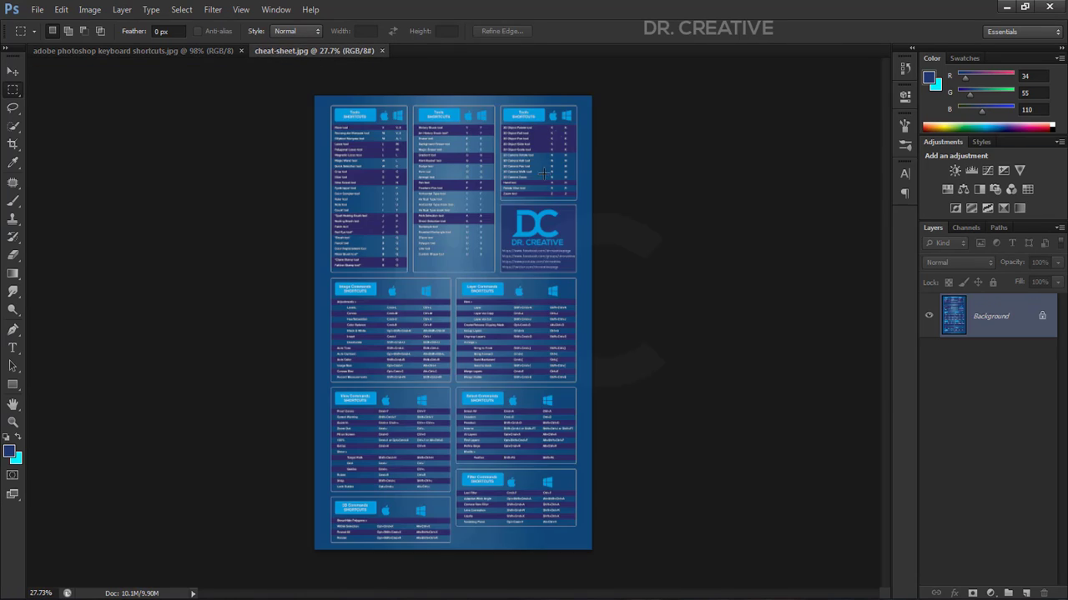
scroll(424, 187, up, 4)
scroll(450, 155, down, 2)
scroll(432, 203, up, 3)
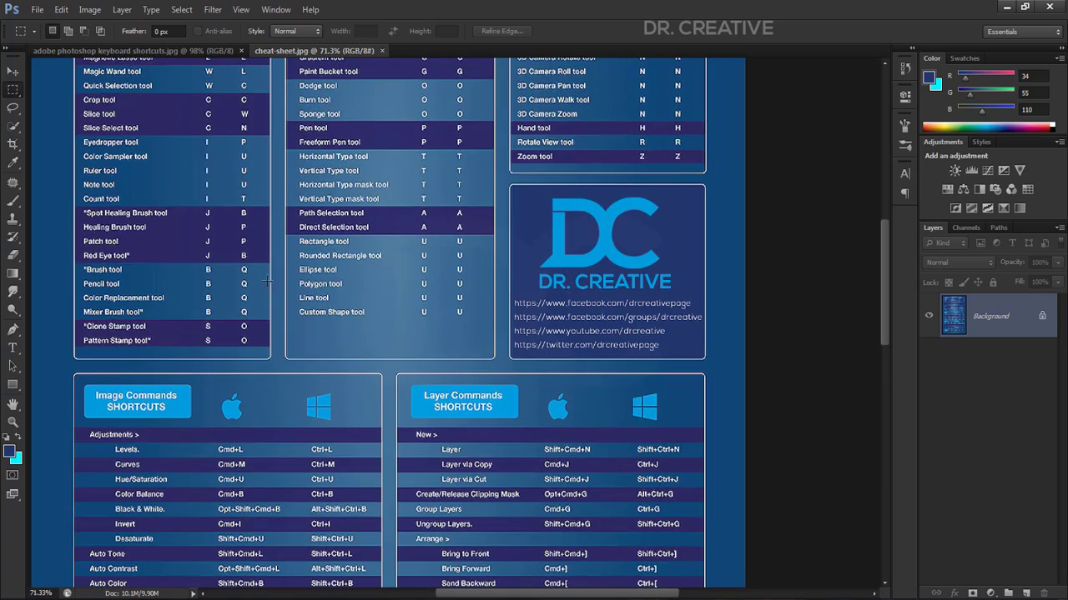
scroll(384, 290, up, 3)
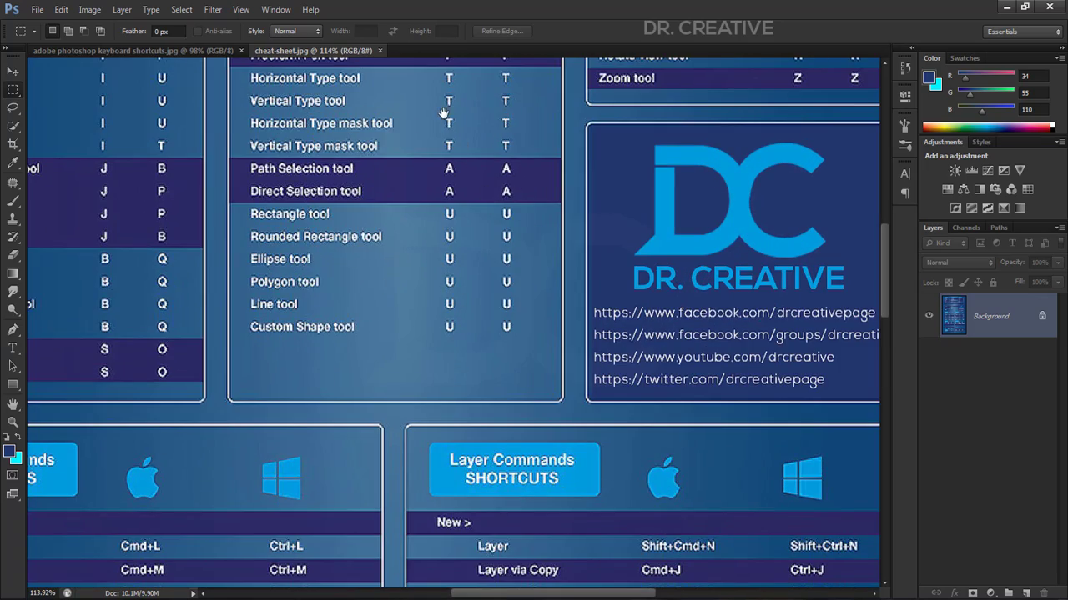
drag(443, 115, 515, 371)
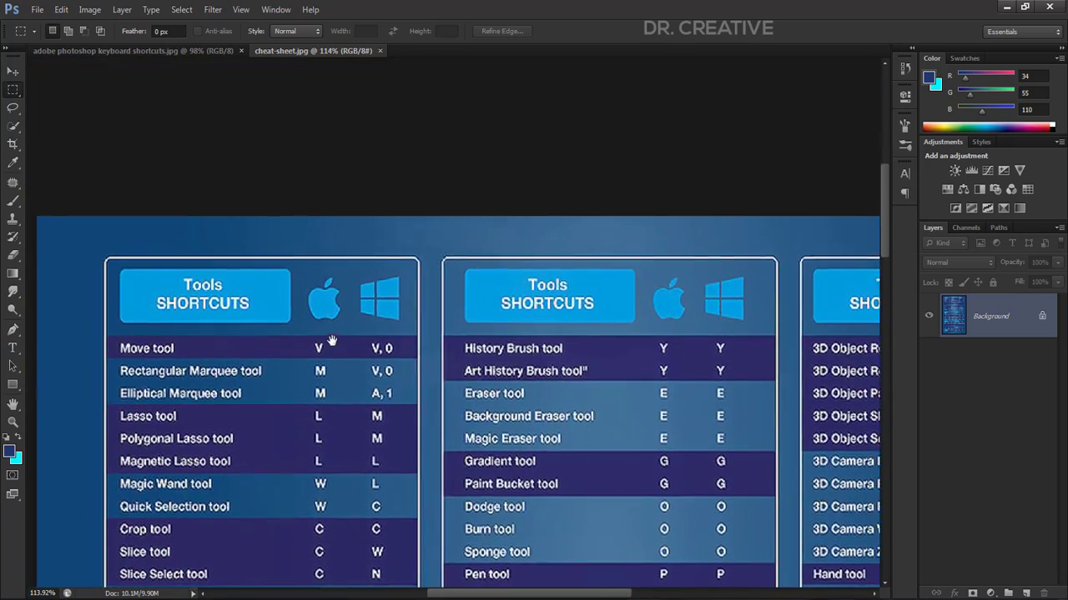
scroll(332, 340, down, 1)
drag(333, 342, 289, 194)
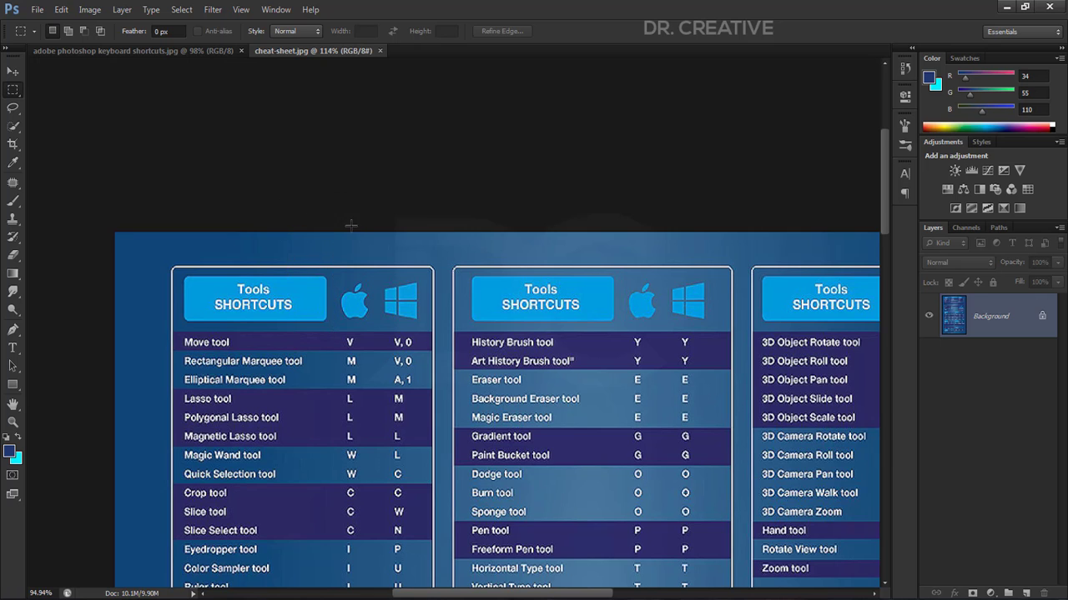
click(395, 285)
drag(467, 421, 447, 248)
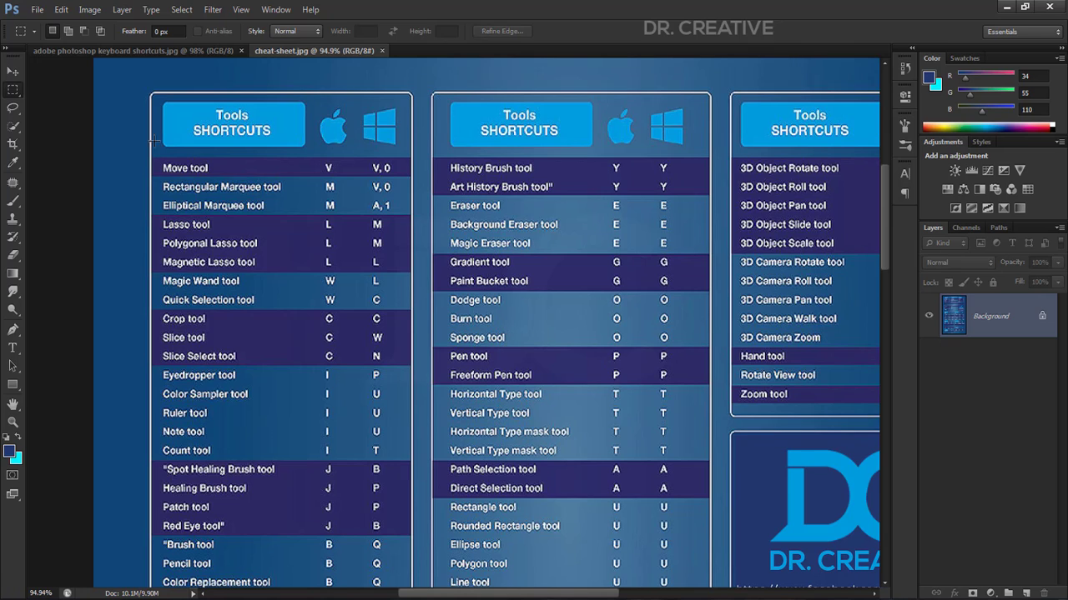
Try to move the locked background of the cheat sheet with the Move tool
click(13, 71)
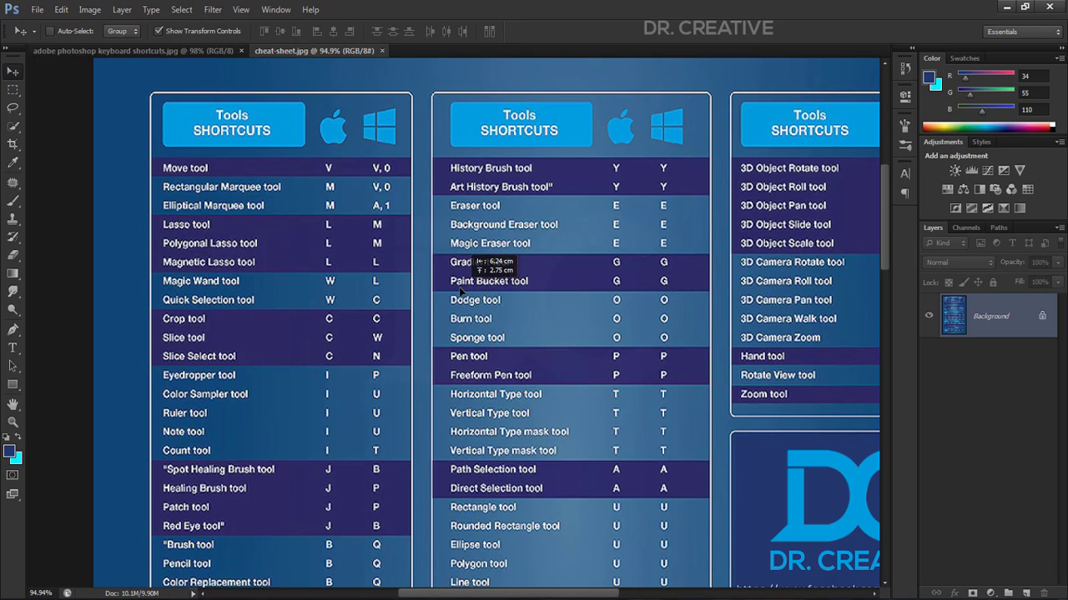
click(588, 282)
key(Return)
Examine the second and third Tools Shortcuts tables, including the 3D, Hand, Rotate View and Zoom tools
drag(633, 345, 481, 348)
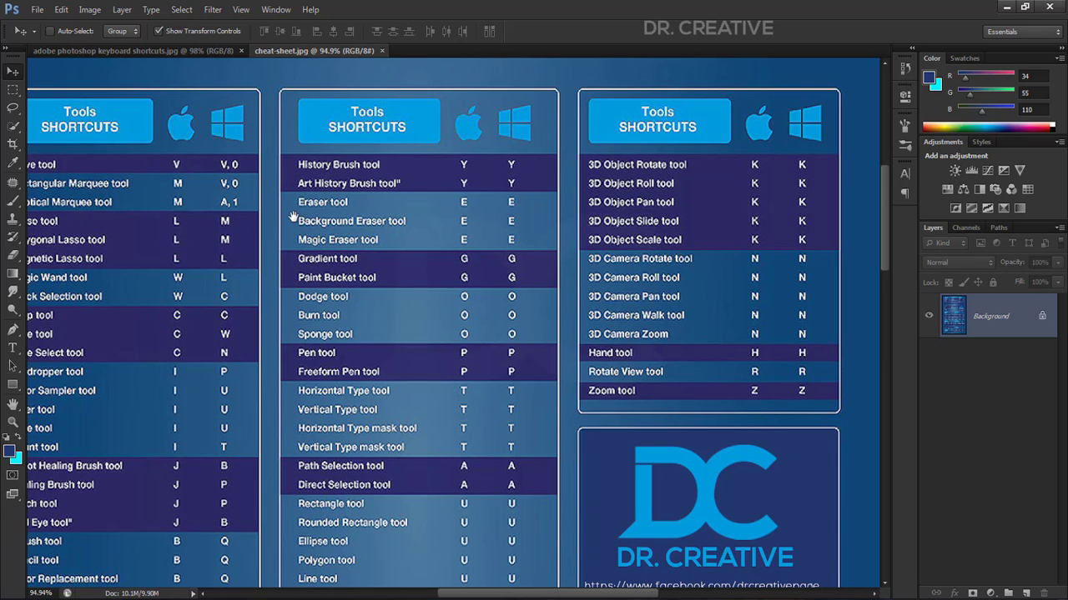
drag(295, 217, 316, 224)
drag(684, 320, 617, 306)
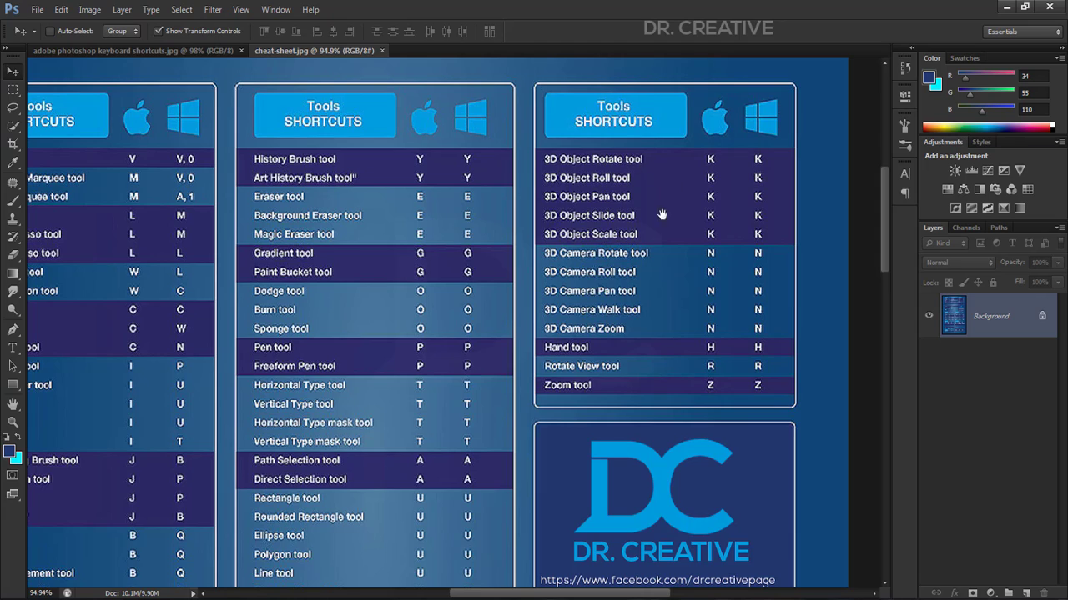
Examine the Image, Layer, Select and View Commands shortcut tables in the lower part of the cheat sheet
drag(561, 358, 638, 101)
drag(361, 414, 412, 237)
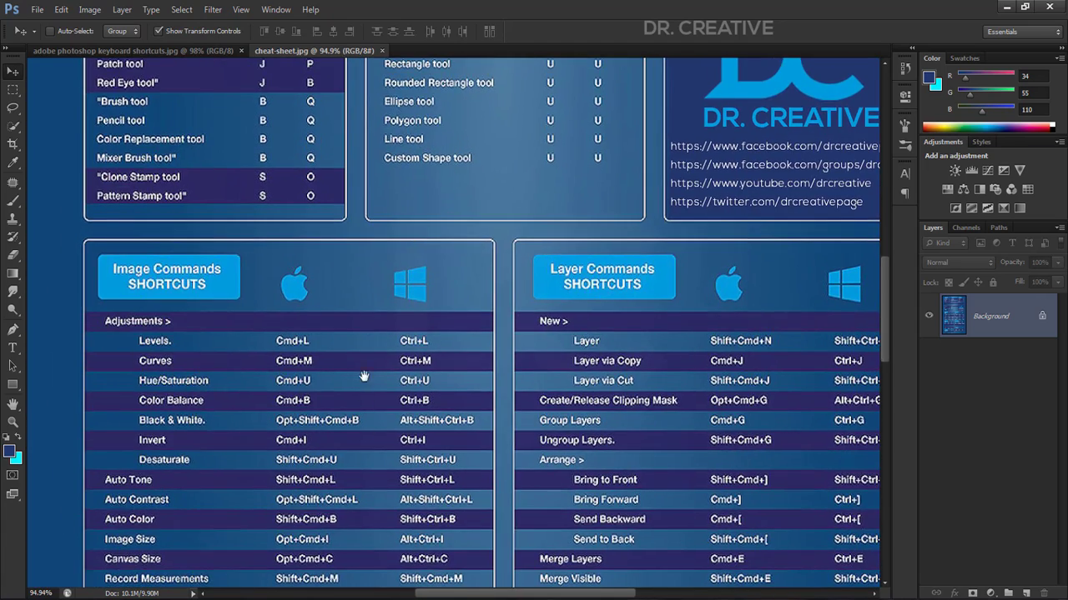
drag(364, 432, 362, 307)
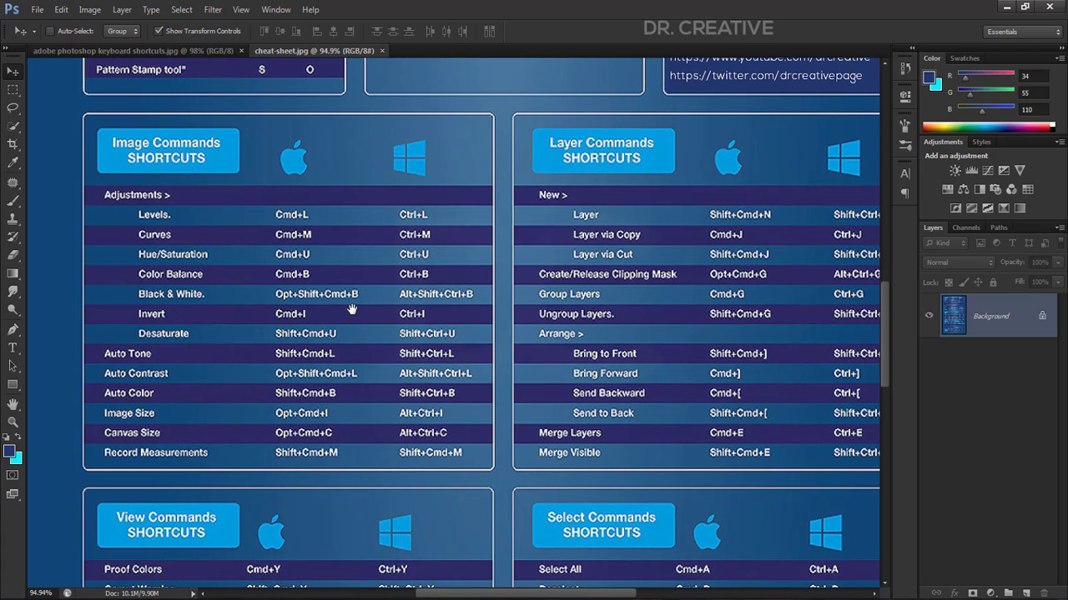
drag(681, 328, 509, 300)
drag(524, 417, 542, 355)
mouse_move(574, 328)
mouse_down()
mouse_move(588, 310)
mouse_move(568, 321)
mouse_up()
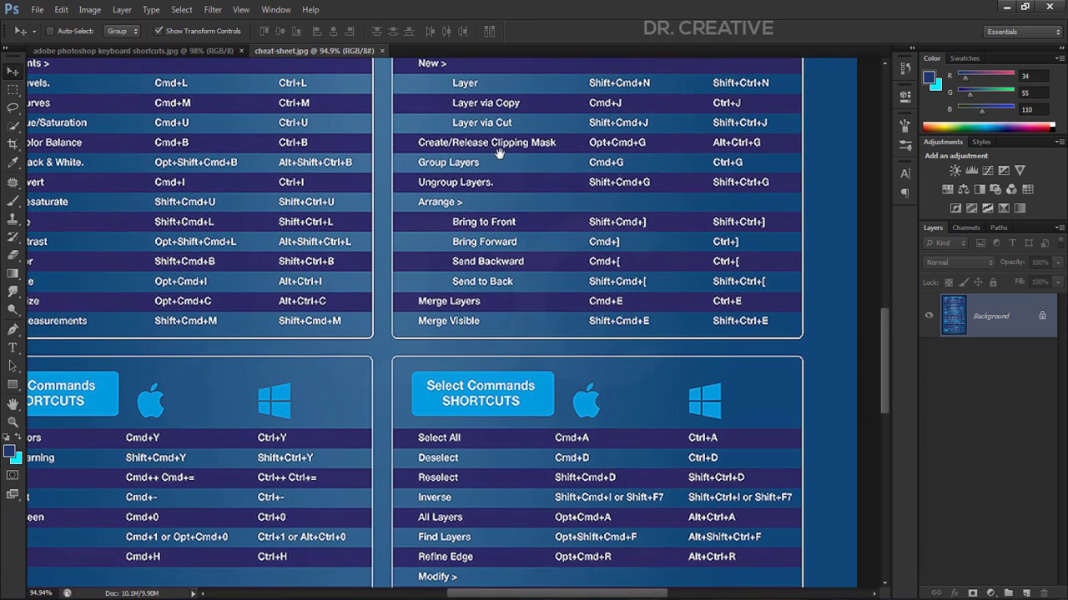
drag(559, 270, 550, 255)
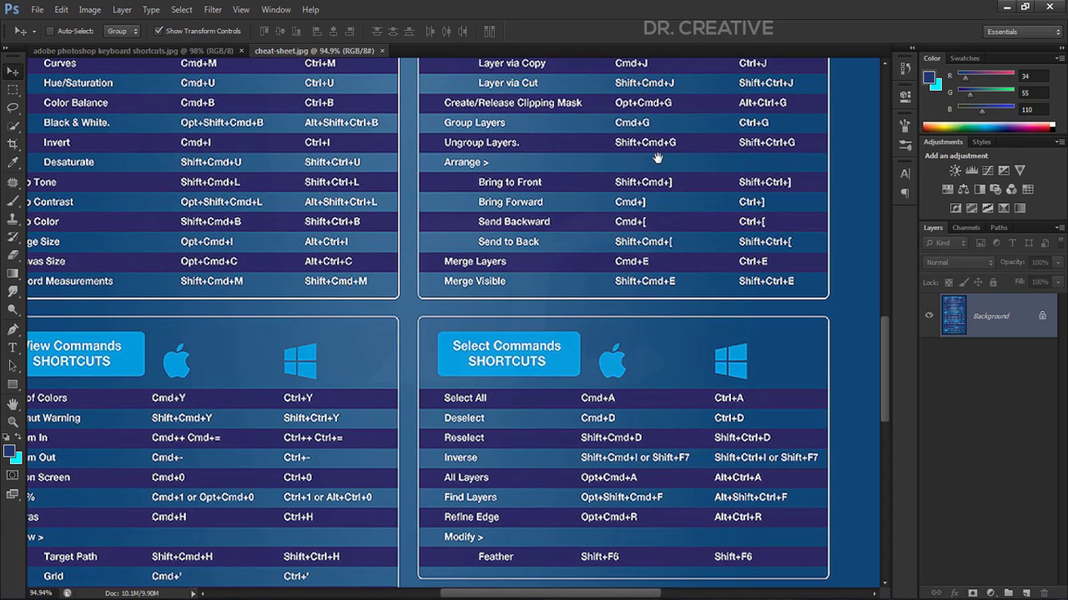
drag(488, 278, 606, 116)
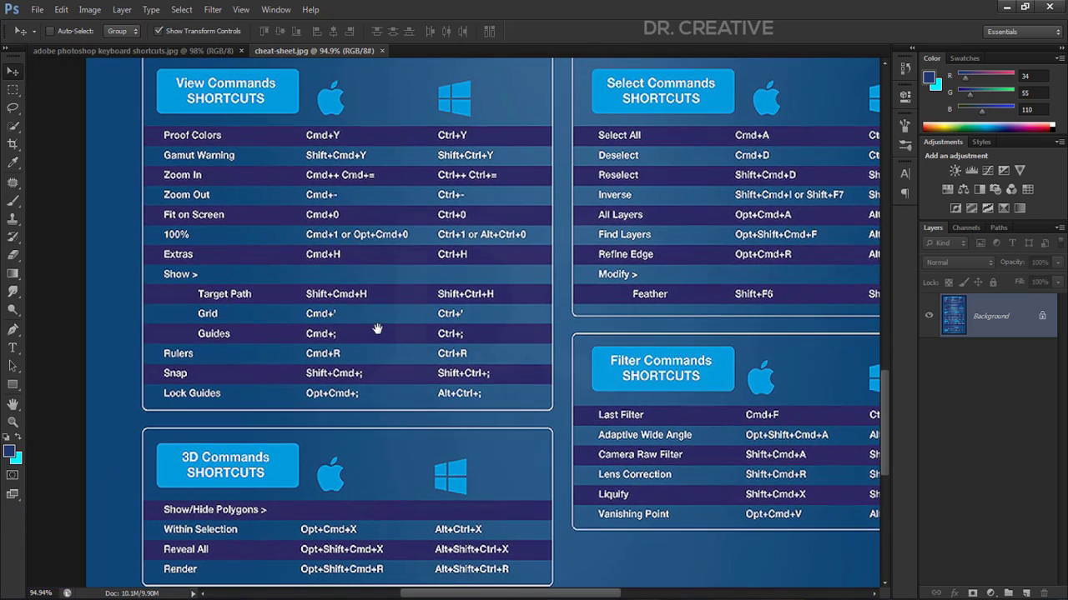